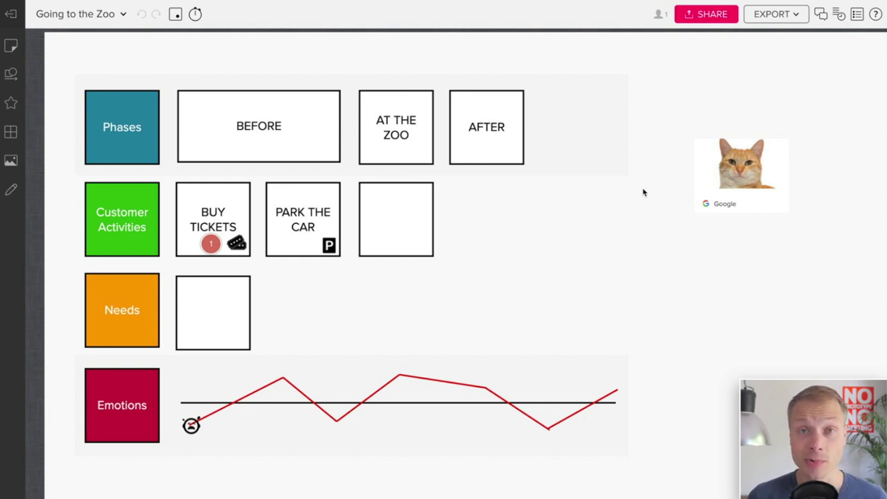
Review the member's Editing rights in the board's sharing settings, then return to the board.
click(704, 18)
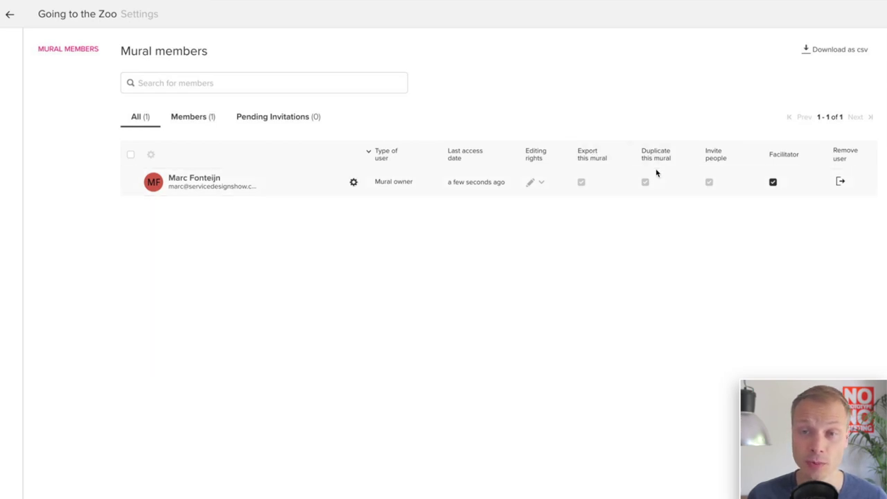
click(544, 182)
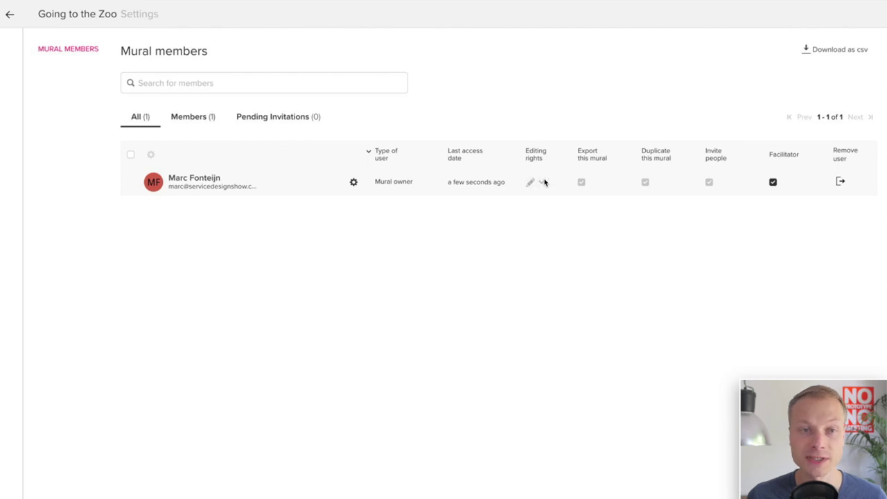
click(10, 14)
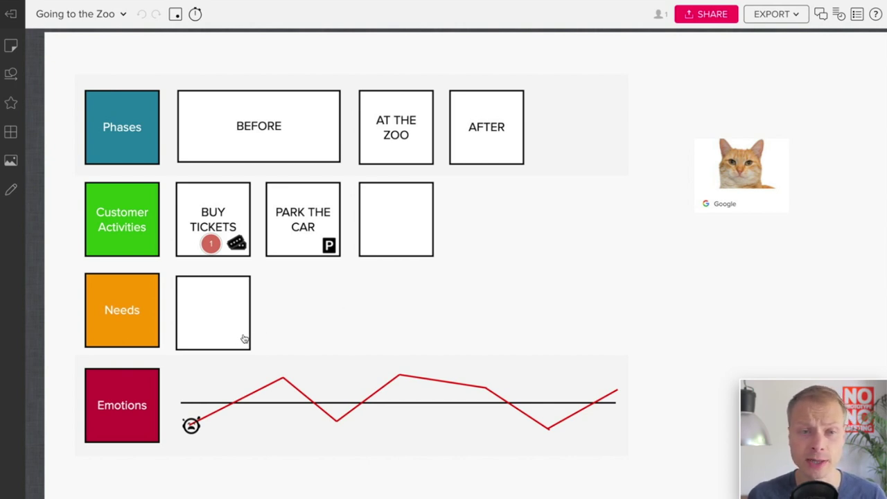
Give the PARK THE CAR card a dotted border.
click(288, 258)
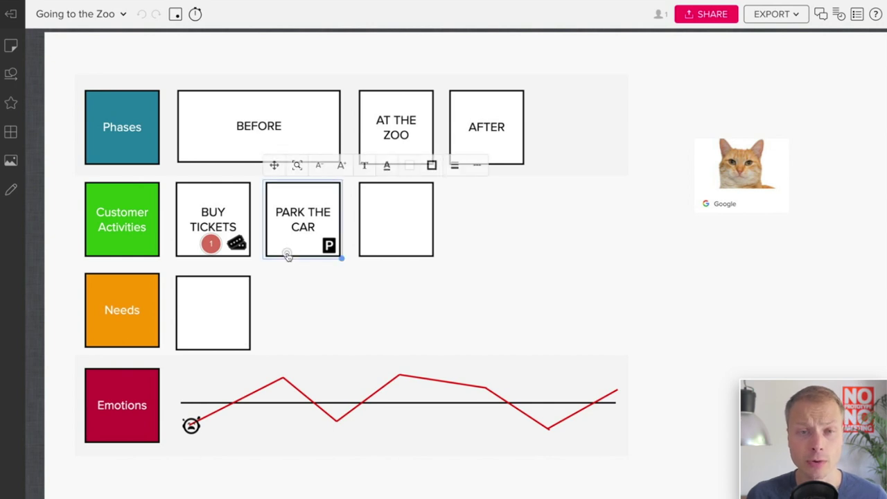
click(477, 165)
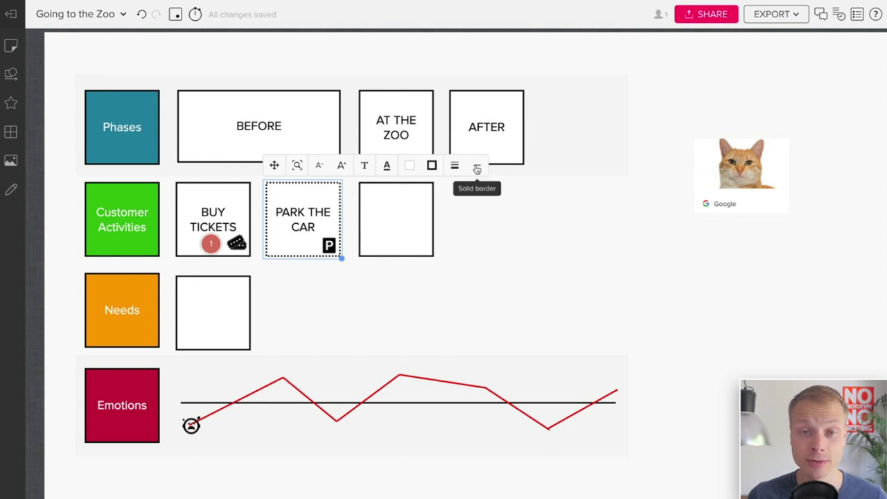
click(294, 278)
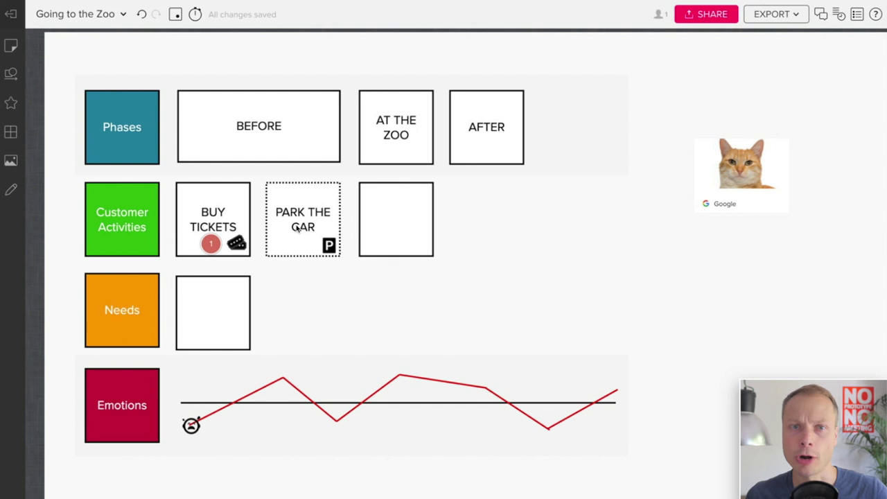
Fill the PARK THE CAR card with orange-red.
click(289, 255)
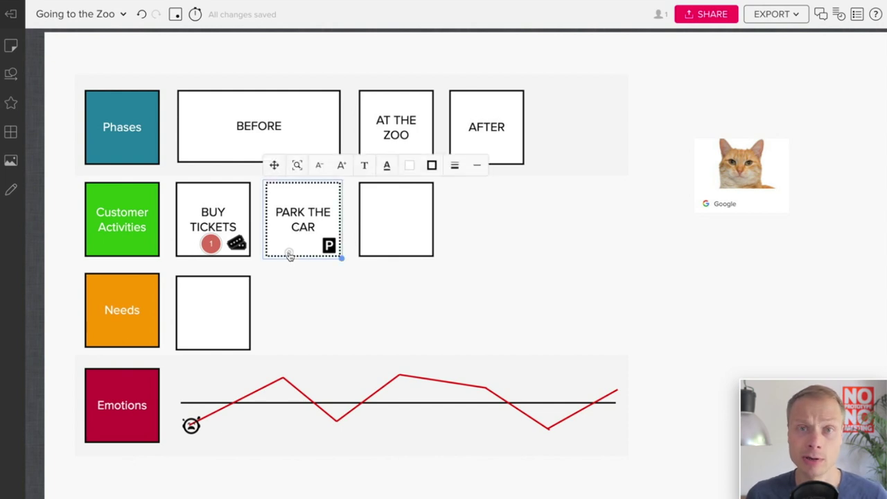
click(410, 165)
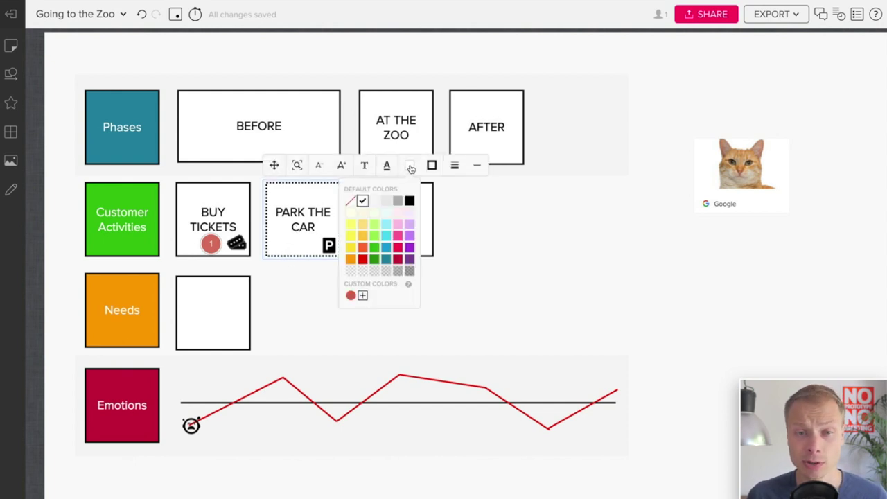
click(364, 254)
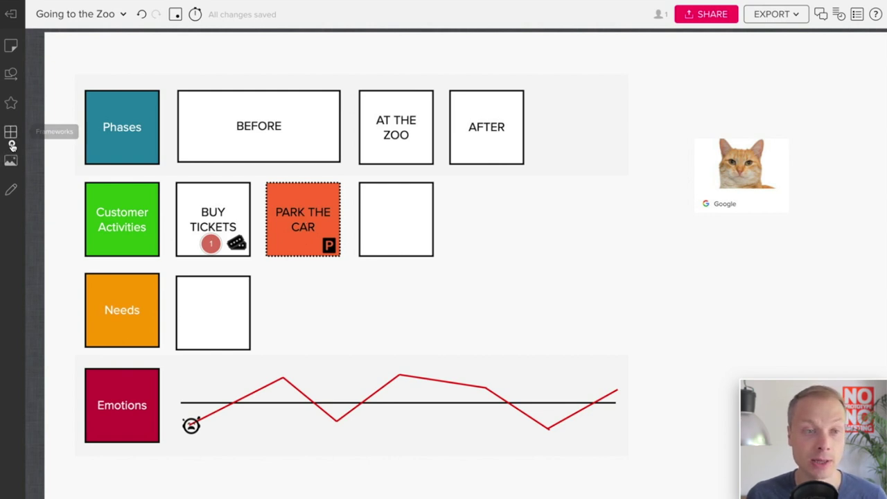
Search the icon library for 'hammer' and drop a hammer icon onto the PARK THE CAR card.
click(11, 133)
click(11, 103)
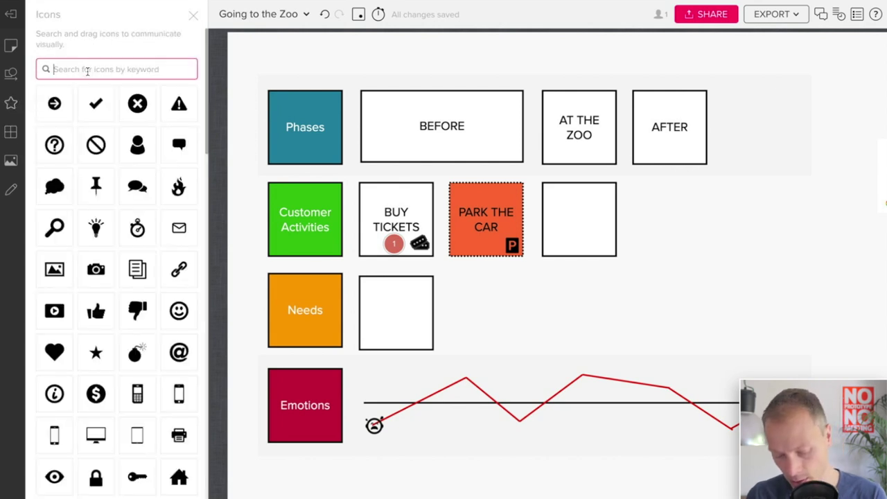
text(work)
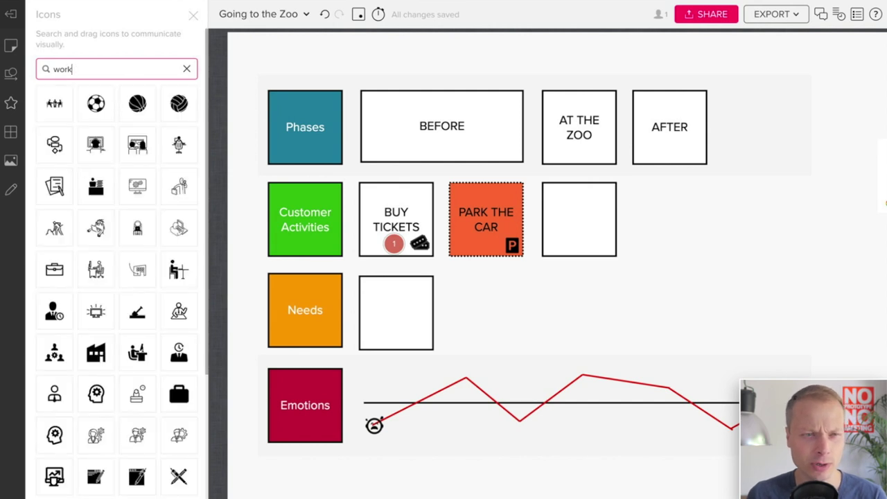
double_click(67, 71)
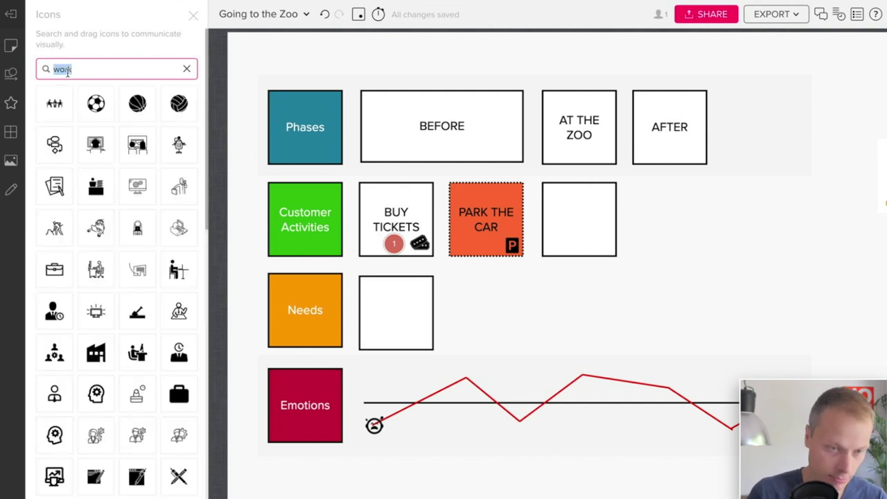
text(hammer)
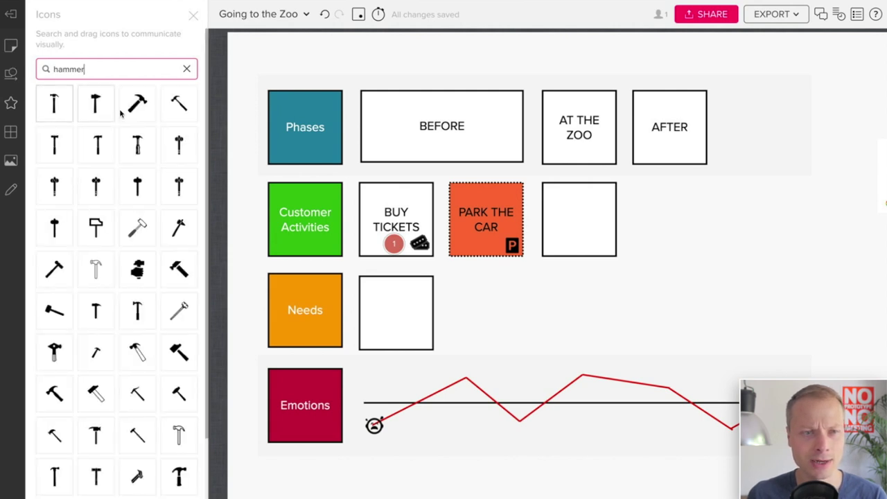
drag(97, 226, 511, 197)
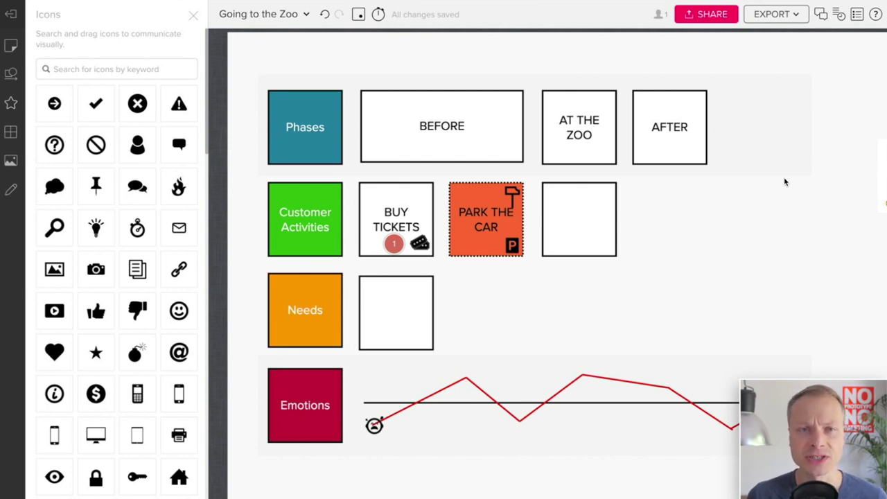
click(192, 17)
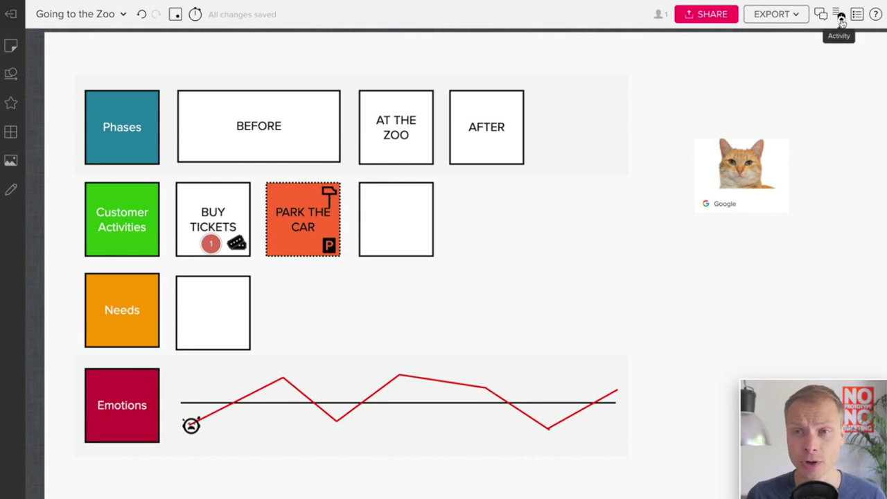
click(841, 19)
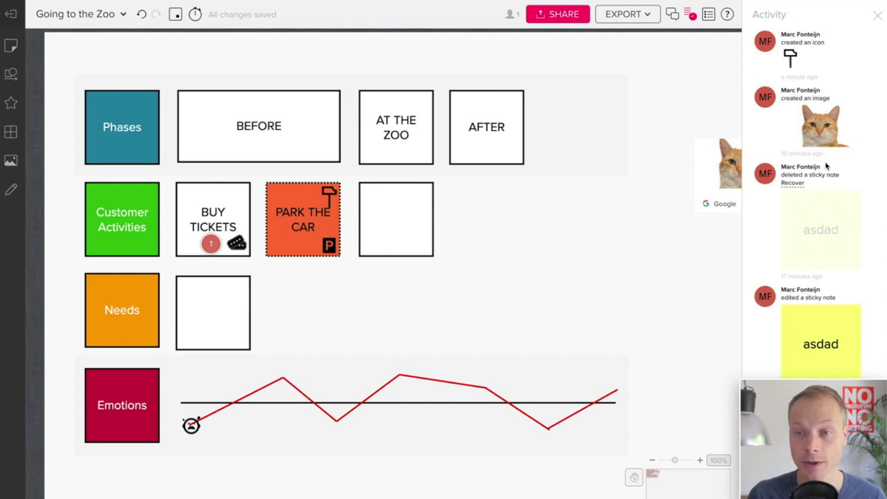
scroll(826, 166, down, 5)
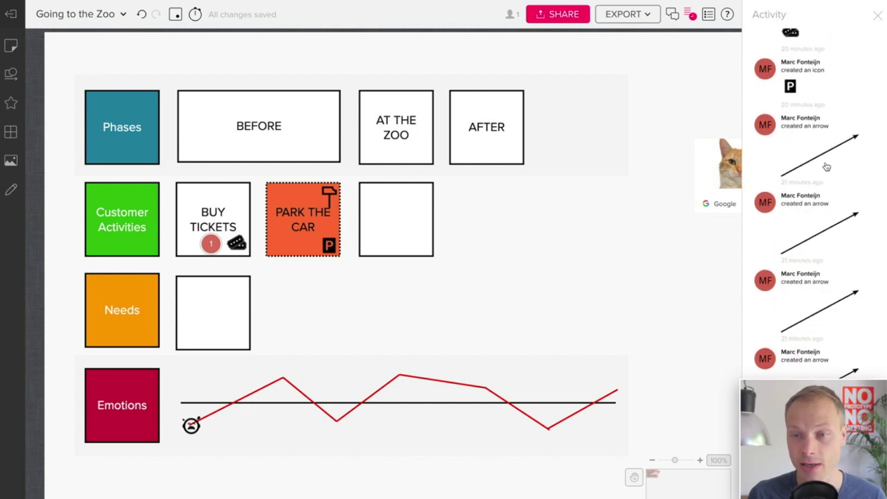
scroll(826, 166, down, 3)
scroll(826, 166, up, 10)
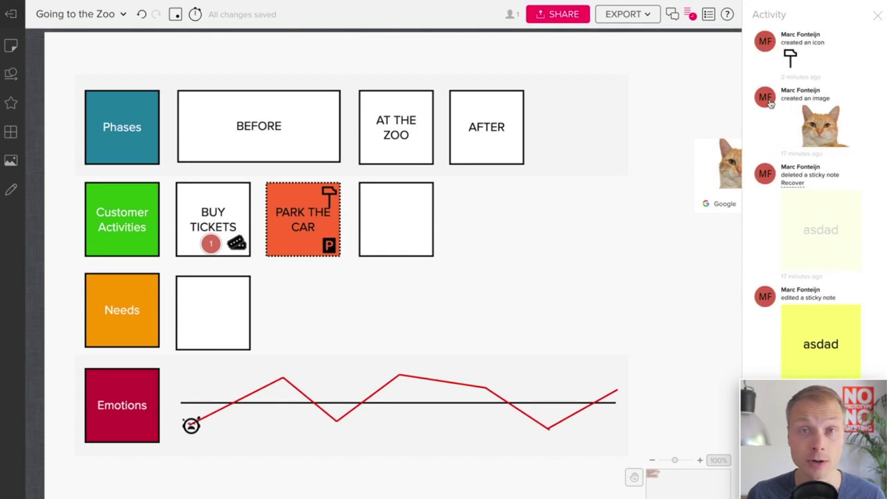
click(877, 15)
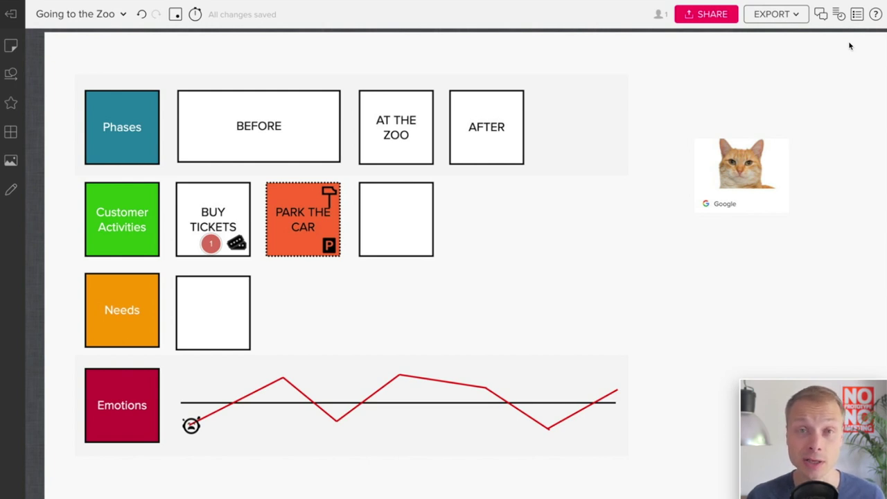
Export the entire Going to the Zoo mural as a PNG image.
click(785, 21)
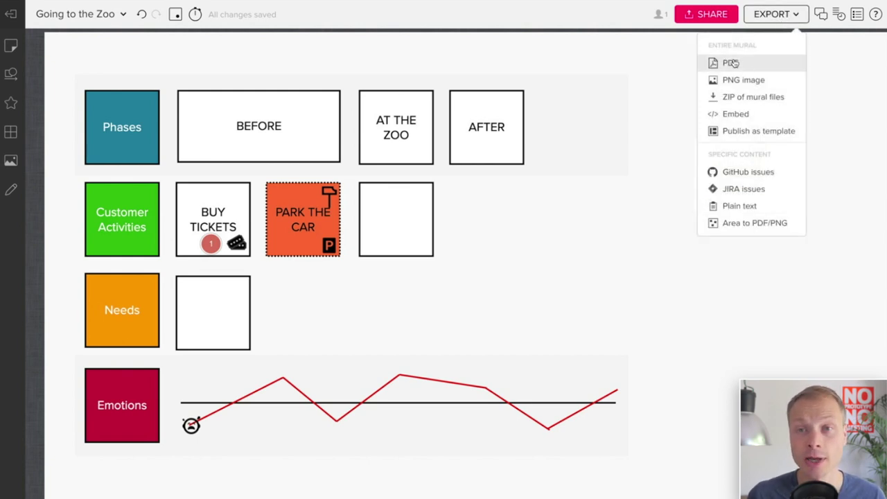
click(775, 85)
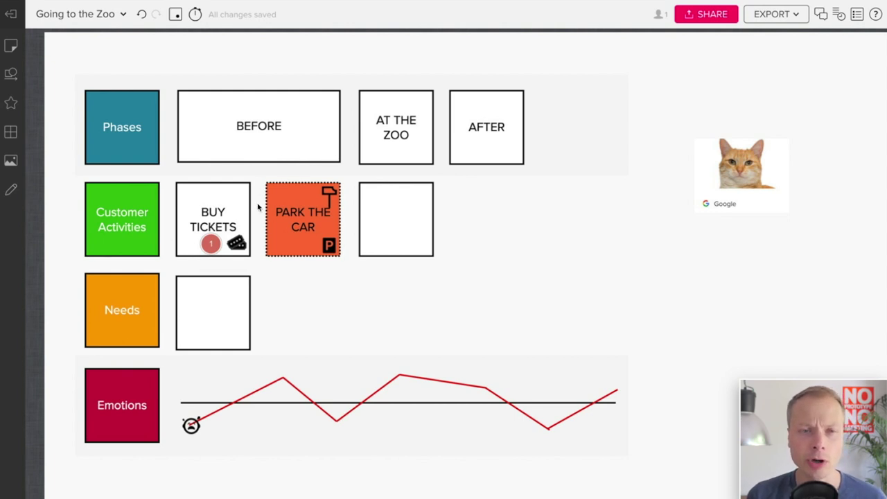
Move the empty card beside BUY TICKETS, with PARK THE CAR placed right after it.
click(290, 220)
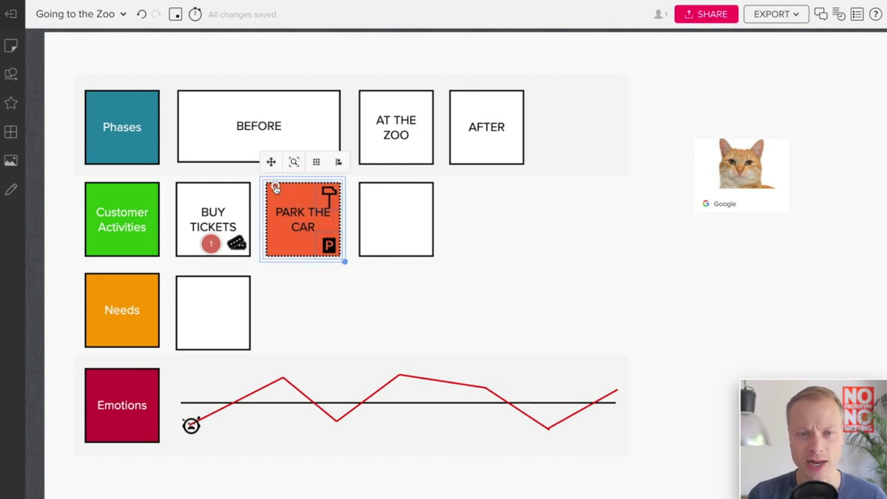
drag(283, 212, 474, 212)
click(388, 208)
drag(402, 249, 309, 254)
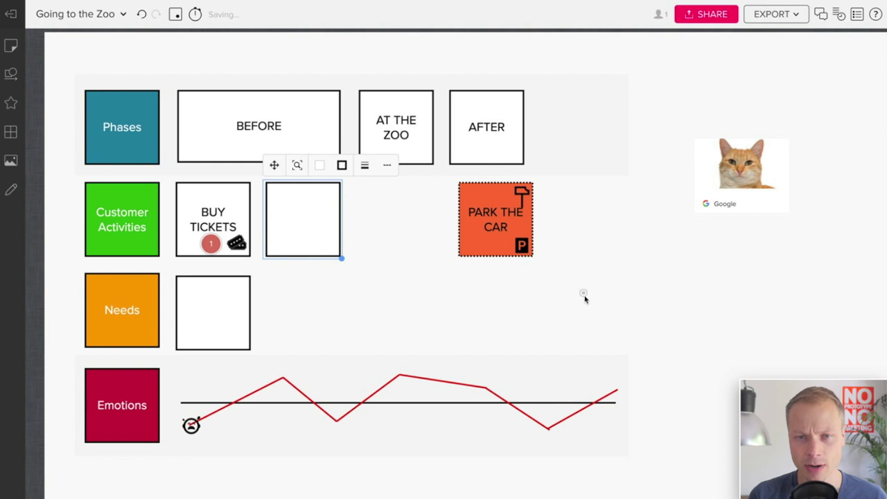
drag(584, 298, 489, 210)
drag(489, 210, 390, 210)
Shift AFTER and AT THE ZOO right, and widen BEFORE to fill the gap.
drag(495, 132, 572, 132)
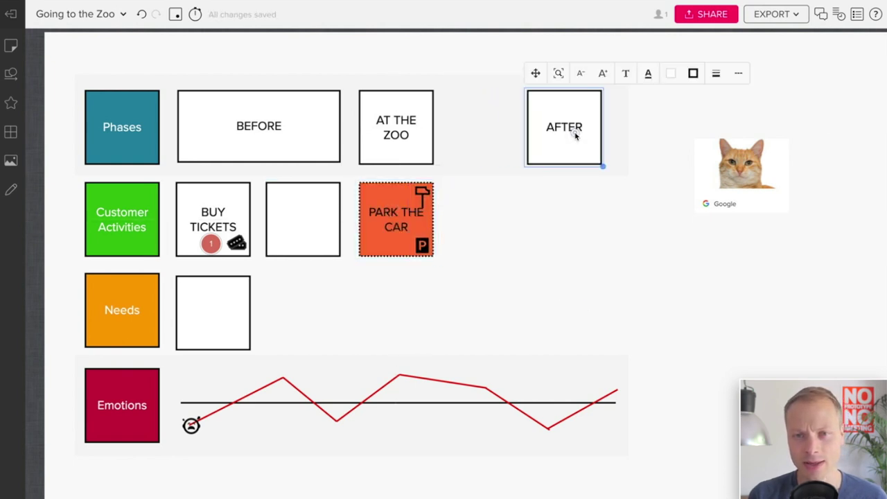
drag(418, 128, 501, 127)
click(331, 150)
drag(339, 164, 435, 166)
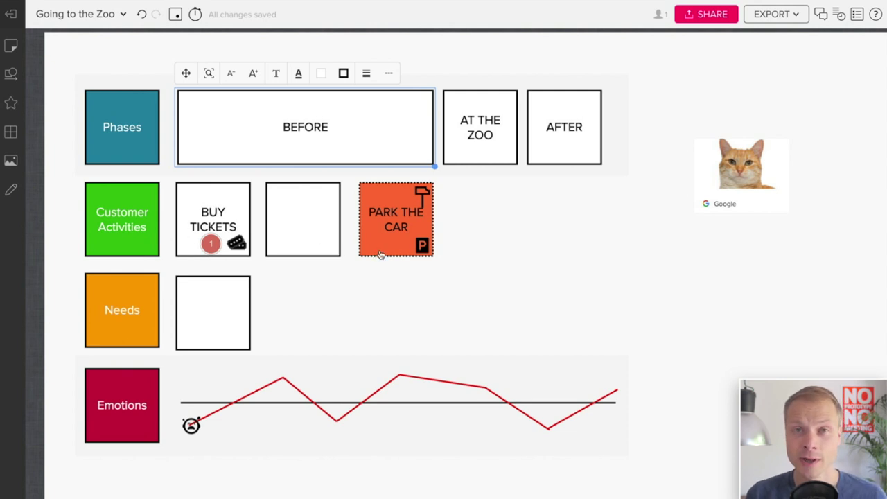
Open the 'We found this in field research' comment on BUY TICKETS, then cancel a started reply.
click(211, 243)
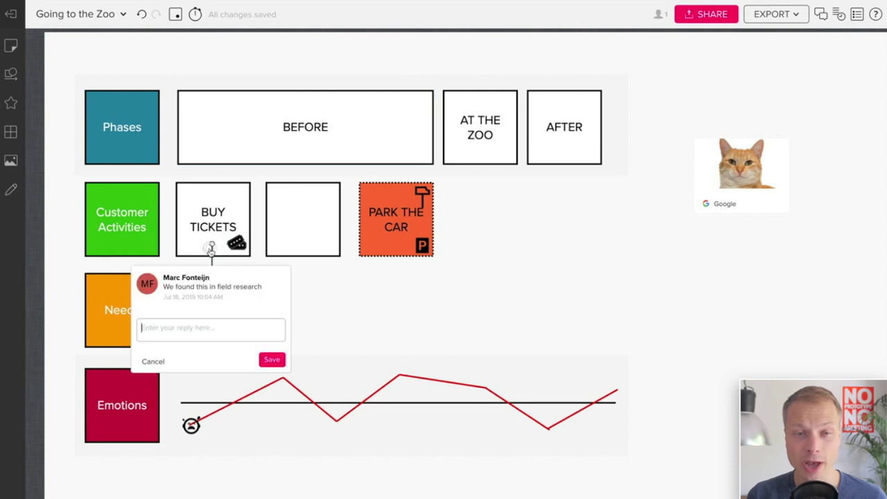
click(223, 323)
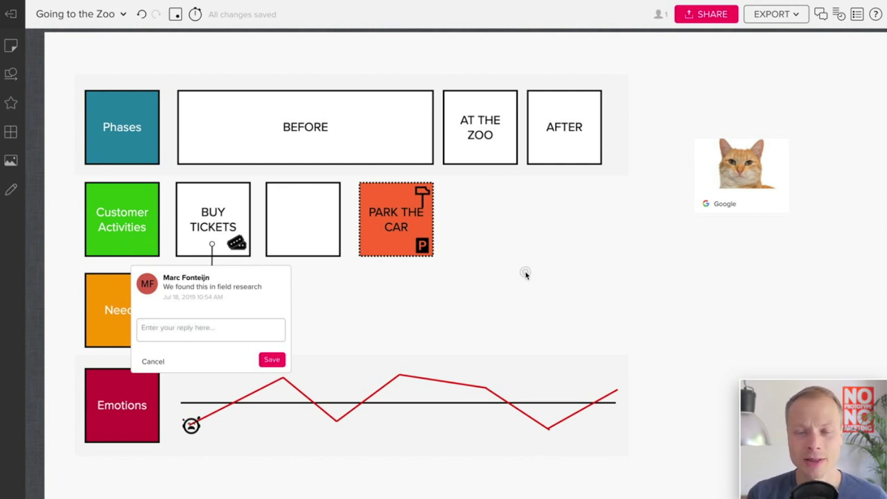
click(154, 362)
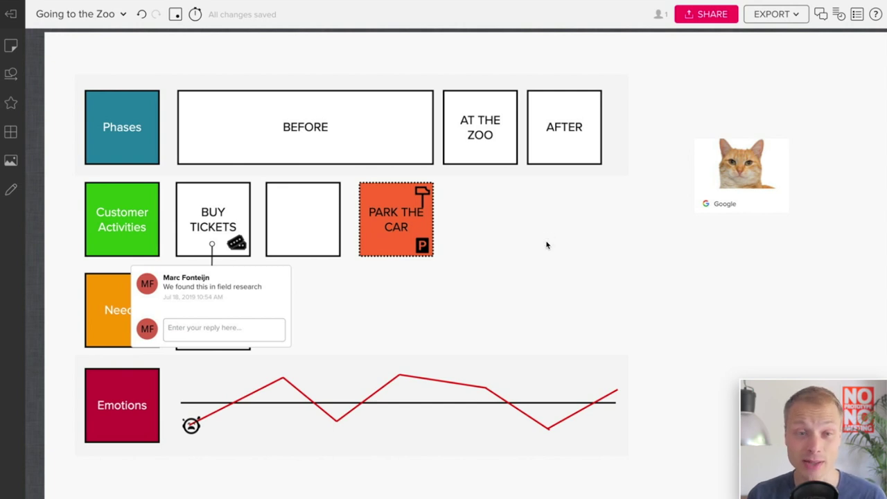
Close the BUY TICKETS comment thread, leaving its one-comment badge on the card.
click(275, 277)
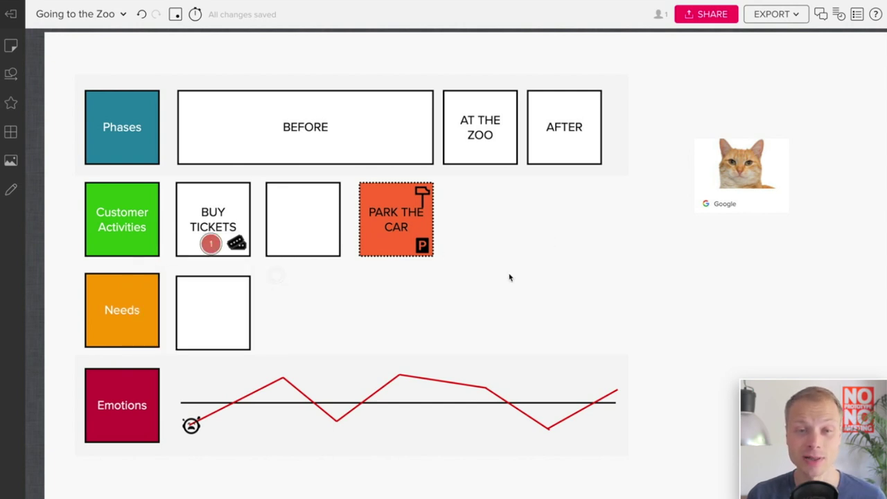